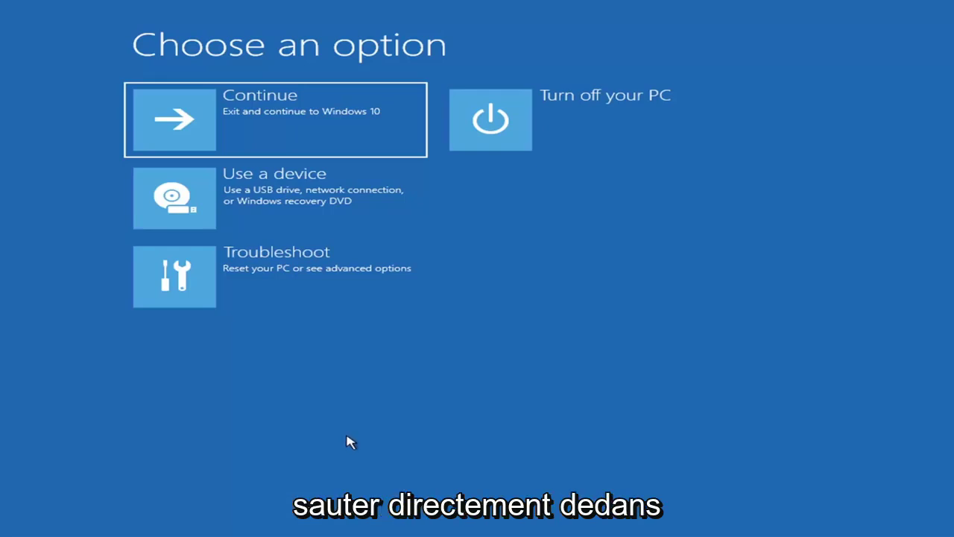
Run Startup Repair from the advanced troubleshooting options.
{"action": "key", "text": "Return"}
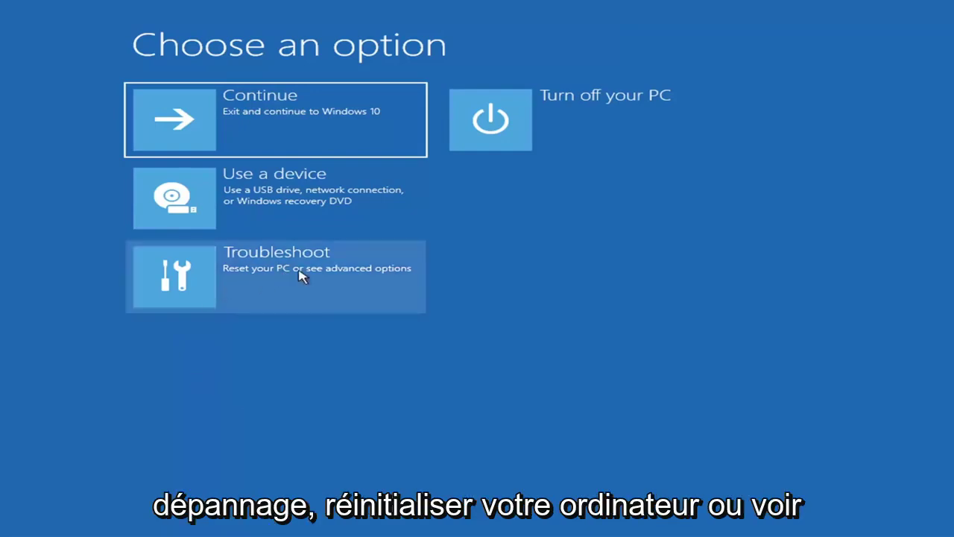
{"action": "left_click", "coordinate": [359, 282]}
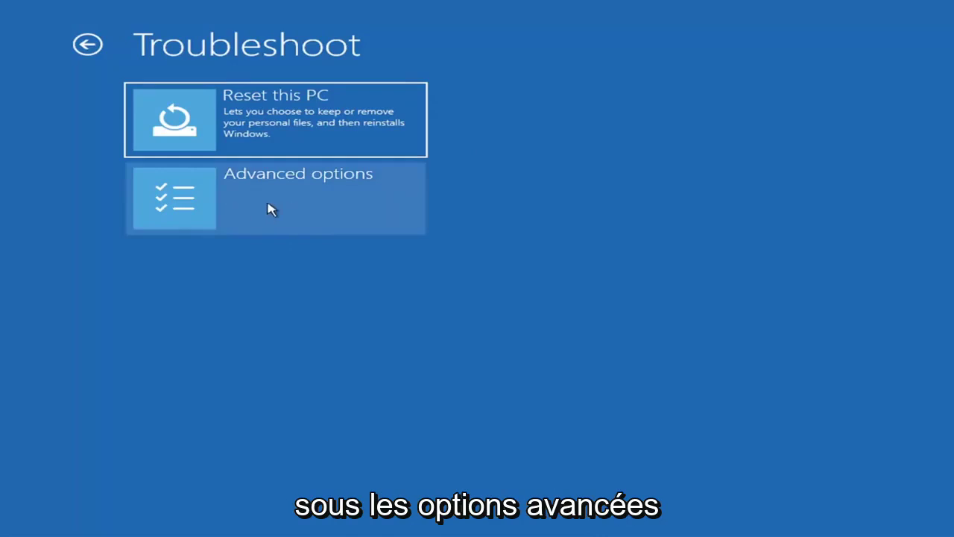
{"action": "left_click", "coordinate": [298, 203]}
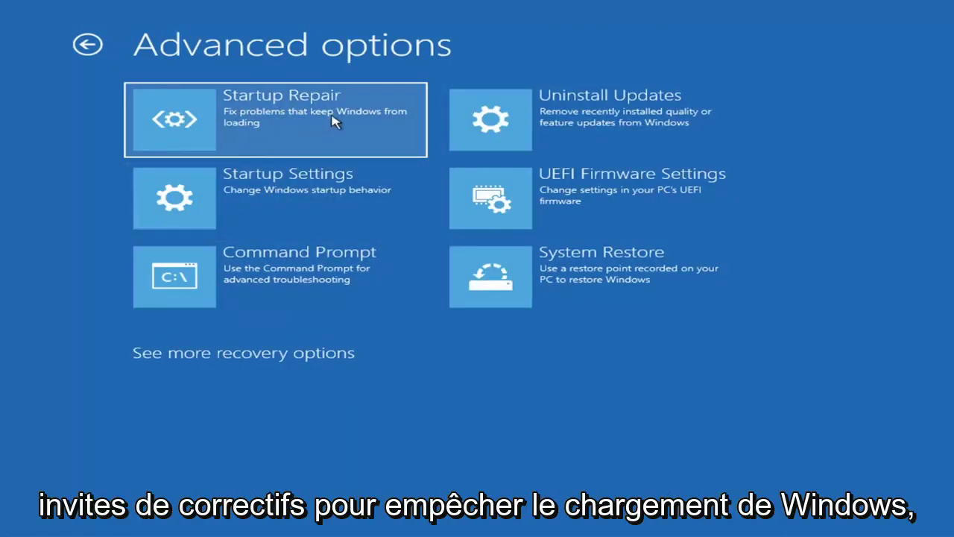
{"action": "left_click", "coordinate": [257, 126]}
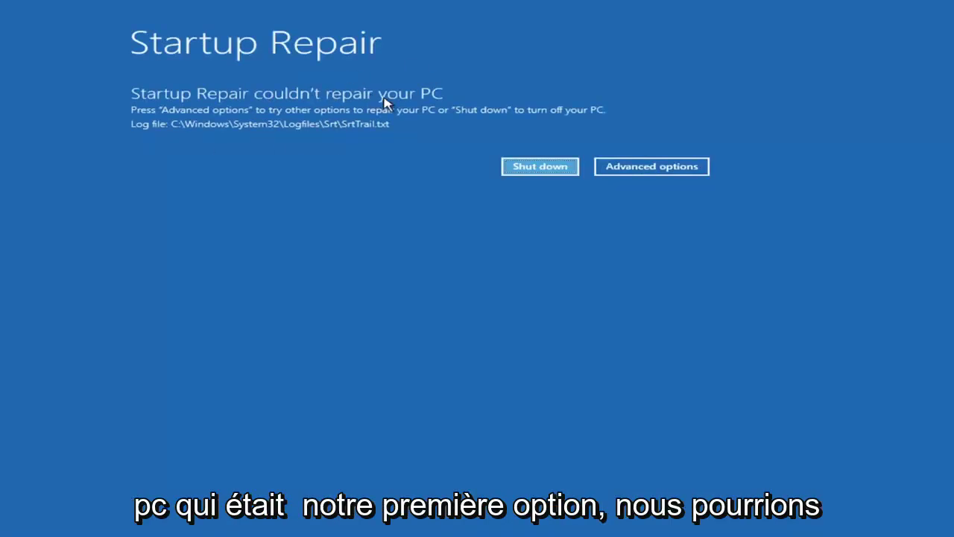
Go back to the advanced recovery options and view the Startup Settings page and the Uninstall Updates choices.
{"action": "left_click", "coordinate": [663, 168]}
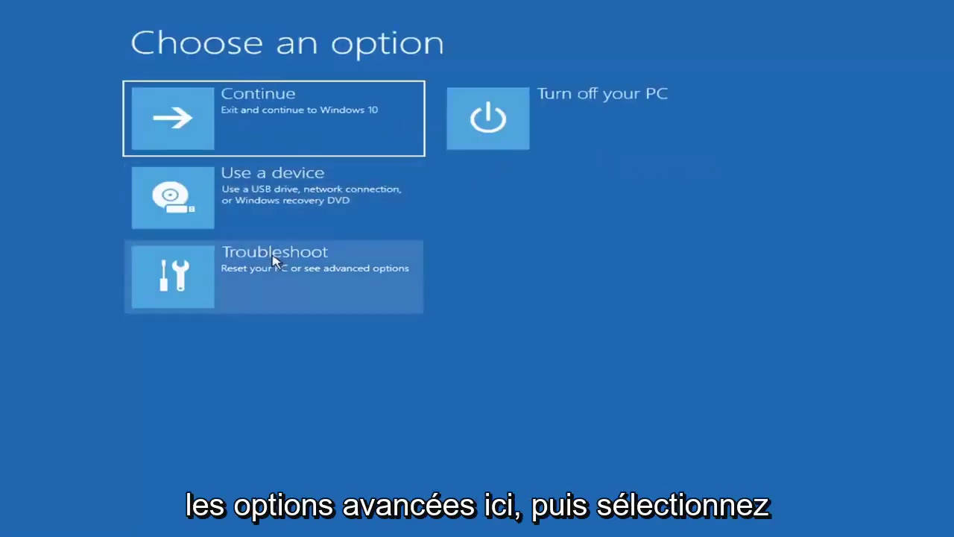
{"action": "left_click", "coordinate": [237, 284]}
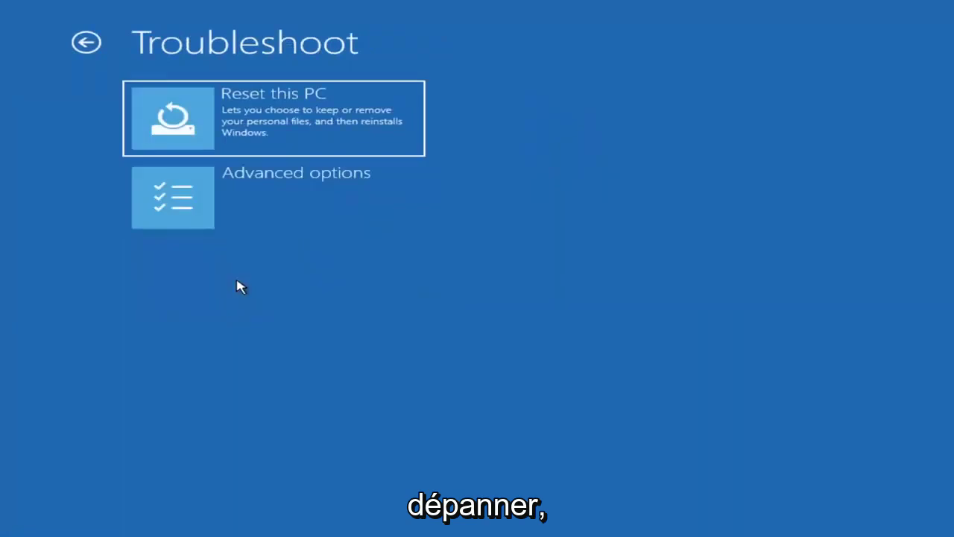
{"action": "left_click", "coordinate": [250, 210]}
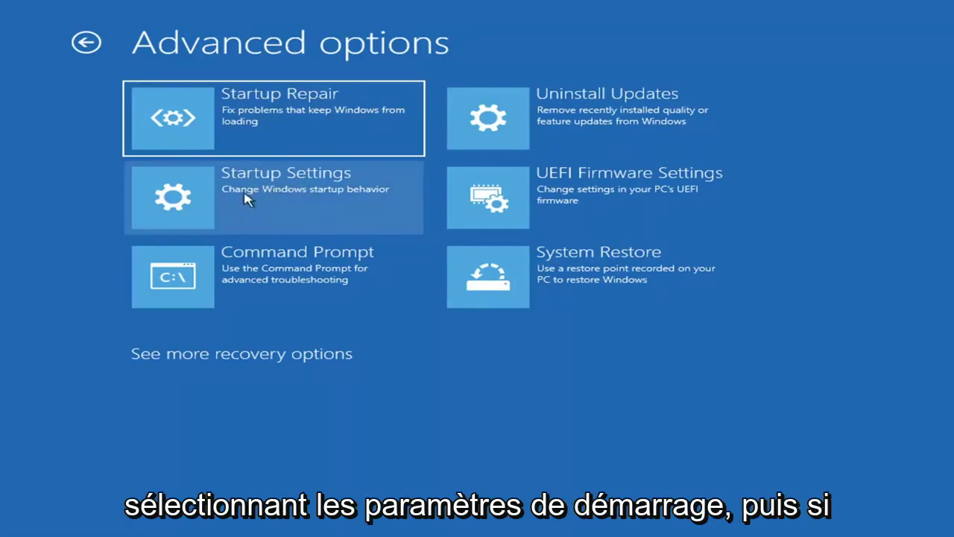
{"action": "left_click", "coordinate": [245, 197]}
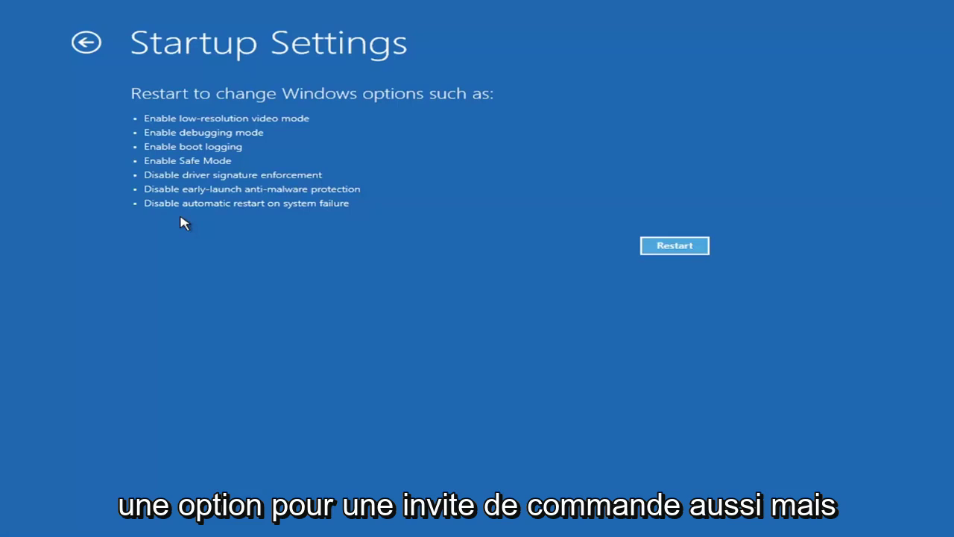
{"action": "left_click", "coordinate": [84, 43]}
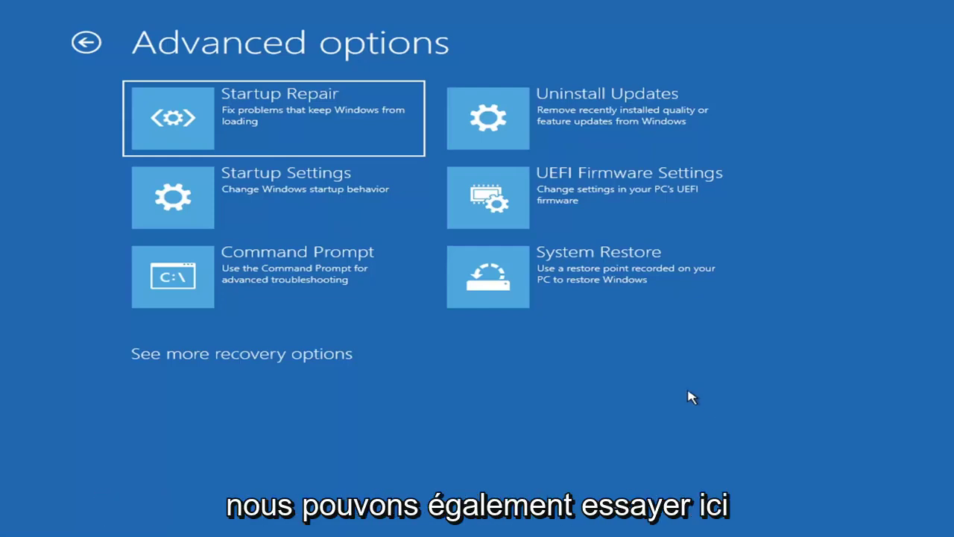
{"action": "left_click", "coordinate": [558, 121]}
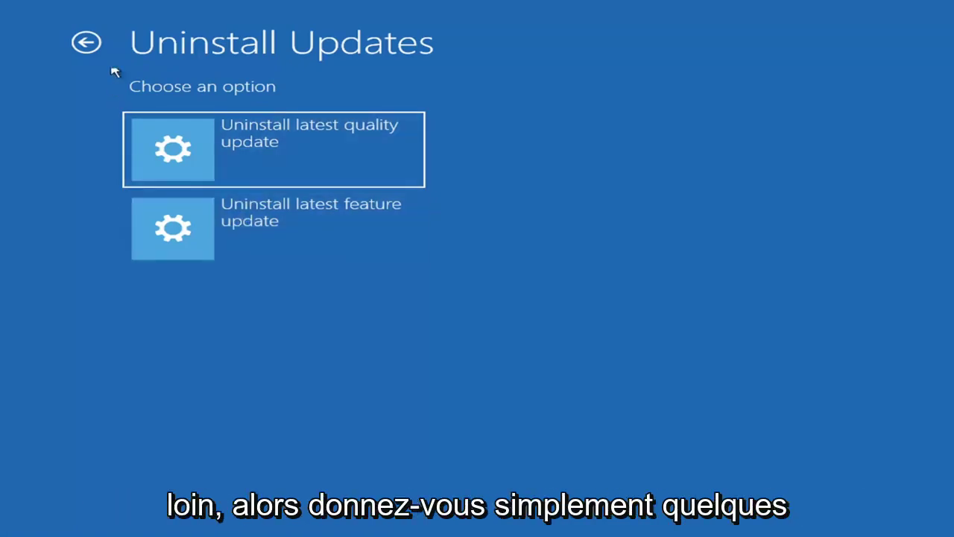
{"action": "left_click", "coordinate": [85, 42]}
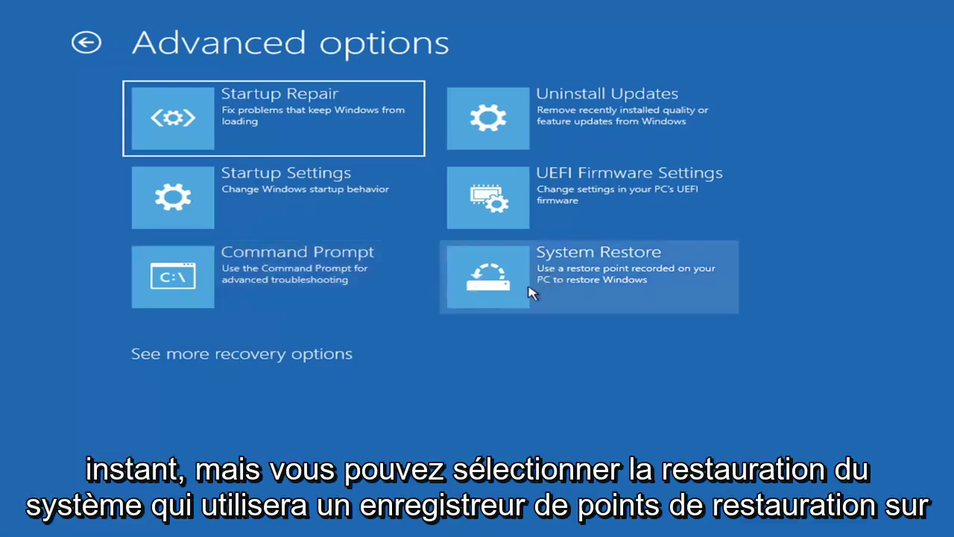
Restore the system to the "Before Updates" restore point from 7/9/2021 12:37:05 PM and restart the computer.
{"action": "left_click", "coordinate": [618, 294]}
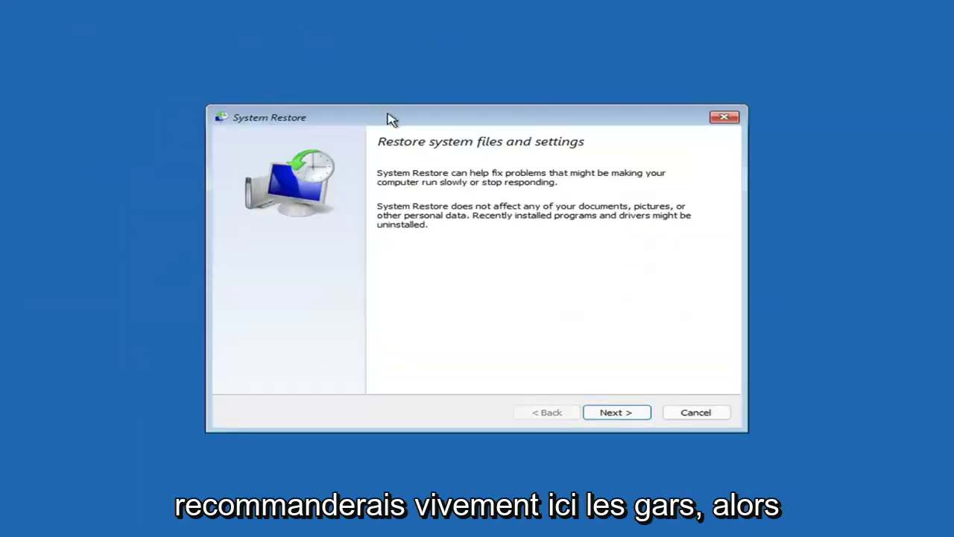
{"action": "left_click", "coordinate": [611, 411]}
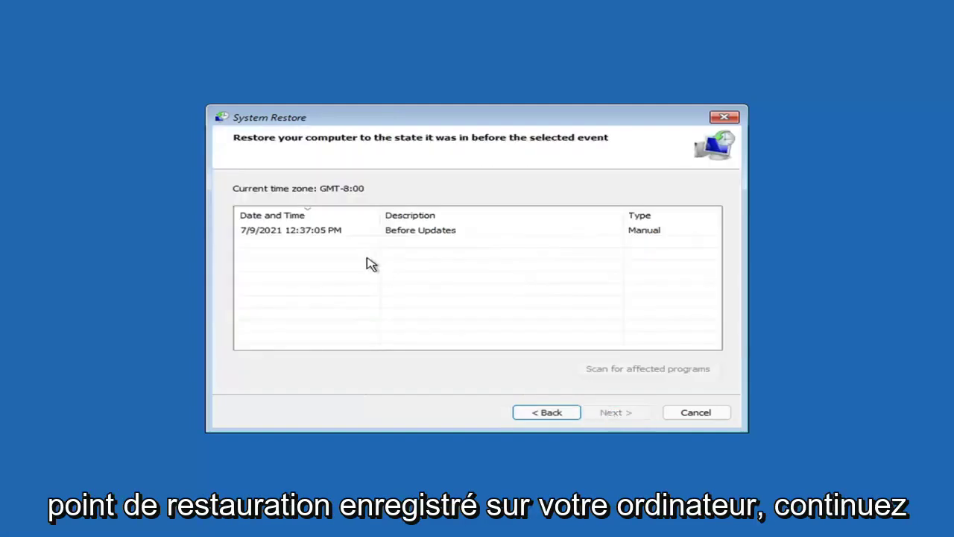
{"action": "left_click", "coordinate": [294, 233]}
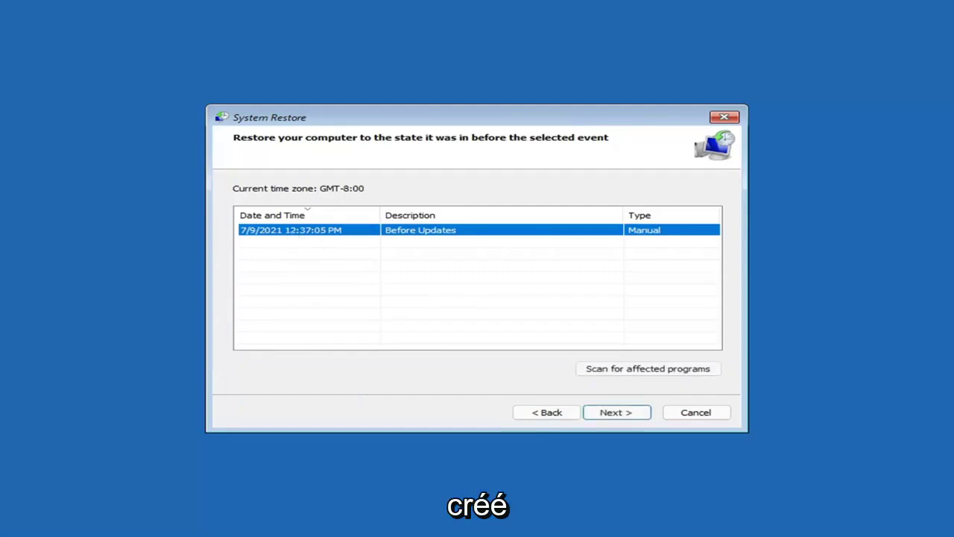
{"action": "left_click", "coordinate": [627, 415]}
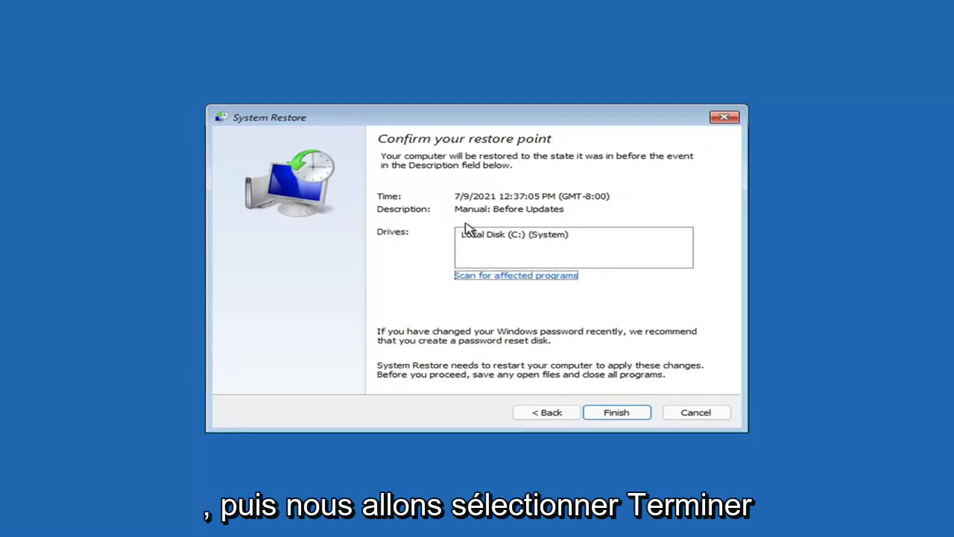
{"action": "left_click", "coordinate": [617, 416]}
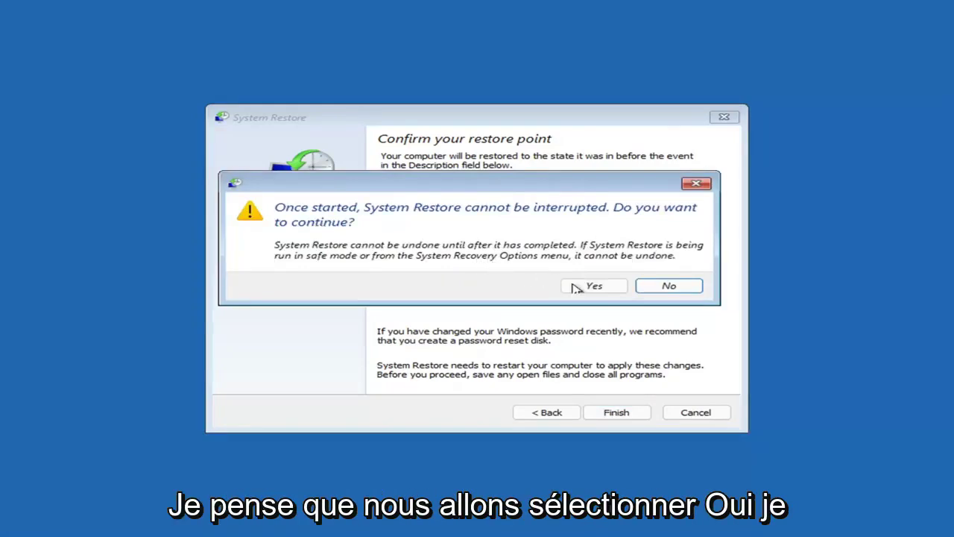
{"action": "left_click", "coordinate": [594, 288]}
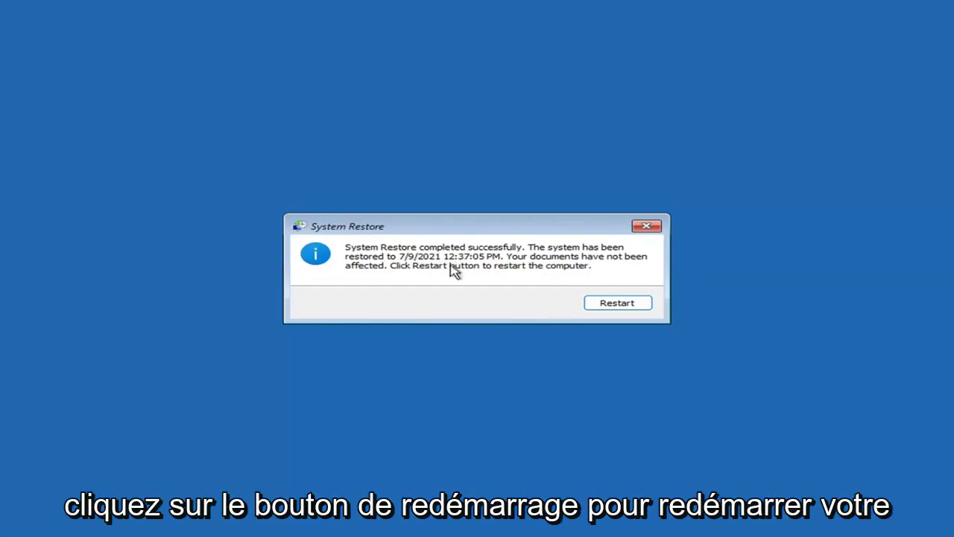
{"action": "left_click", "coordinate": [611, 306]}
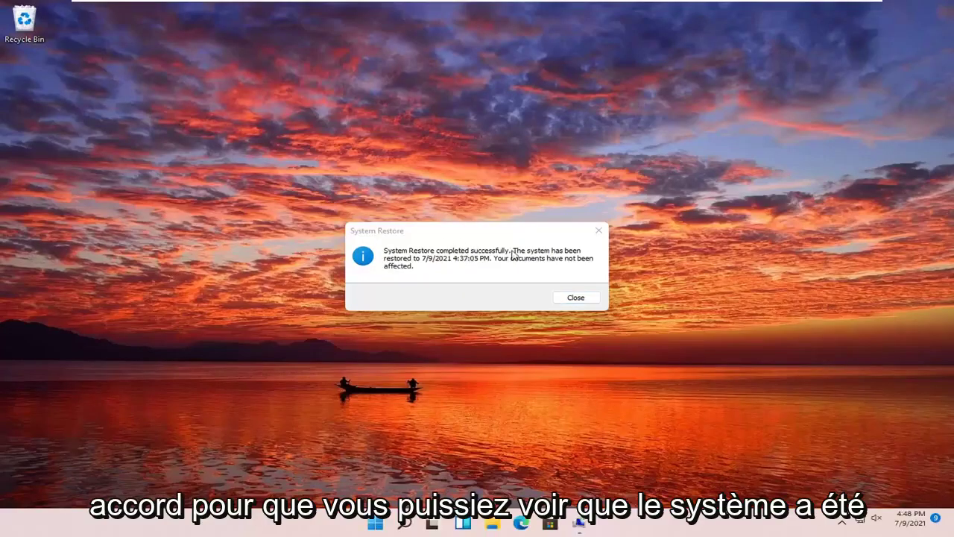
{"action": "left_click", "coordinate": [599, 230]}
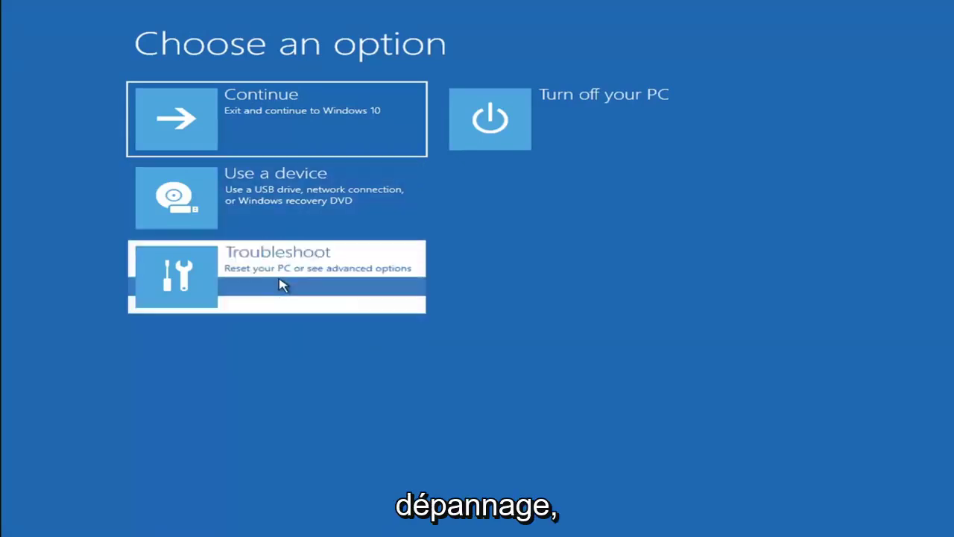
View the Reset this PC choices for keeping or removing files, and return to the main recovery options.
{"action": "left_click", "coordinate": [278, 283]}
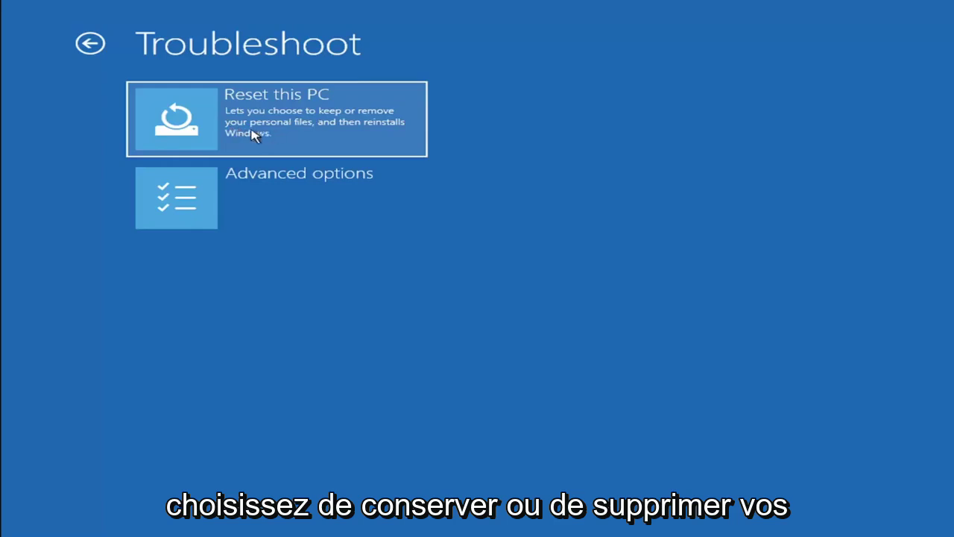
{"action": "left_click", "coordinate": [313, 134]}
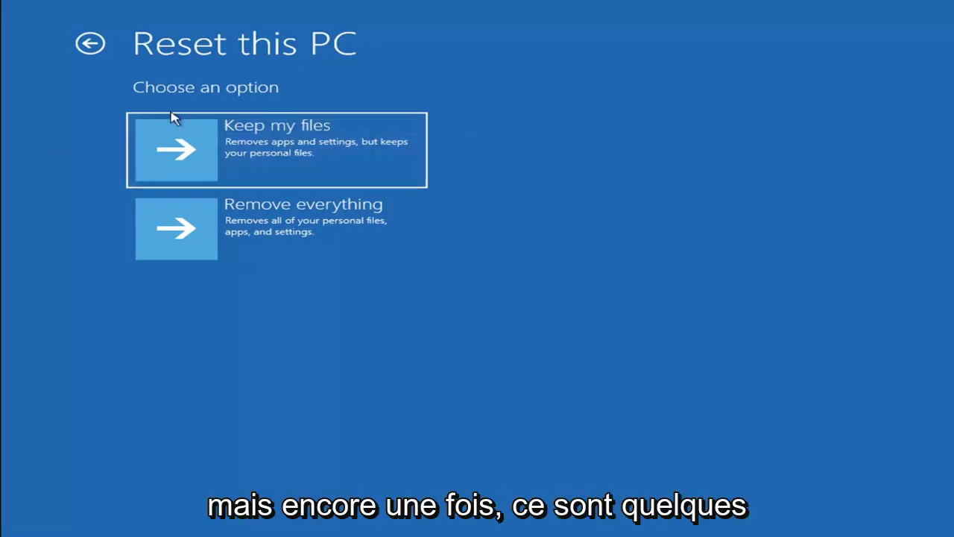
{"action": "left_click", "coordinate": [96, 45]}
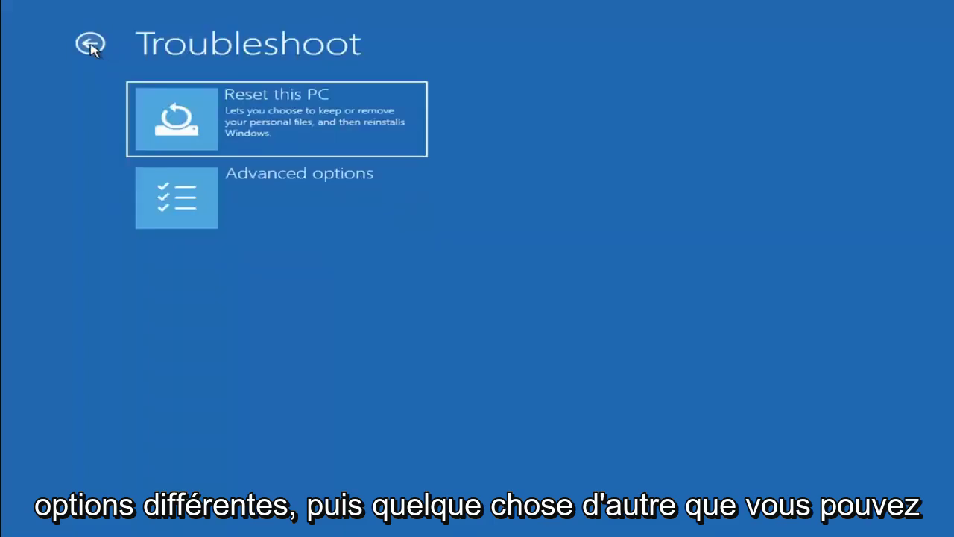
{"action": "left_click", "coordinate": [91, 45]}
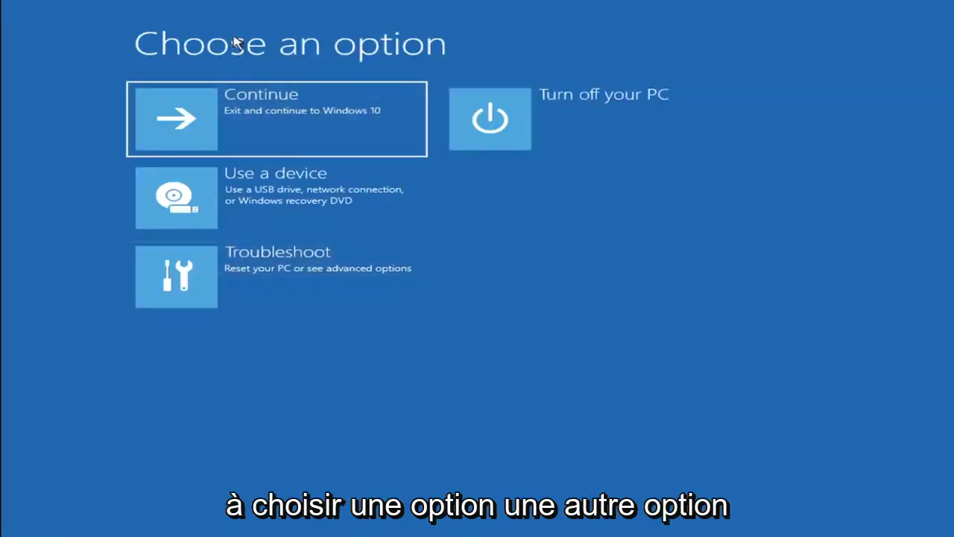
Open the Command Prompt from the advanced troubleshooting options.
{"action": "left_click", "coordinate": [288, 281]}
{"action": "left_click", "coordinate": [288, 206]}
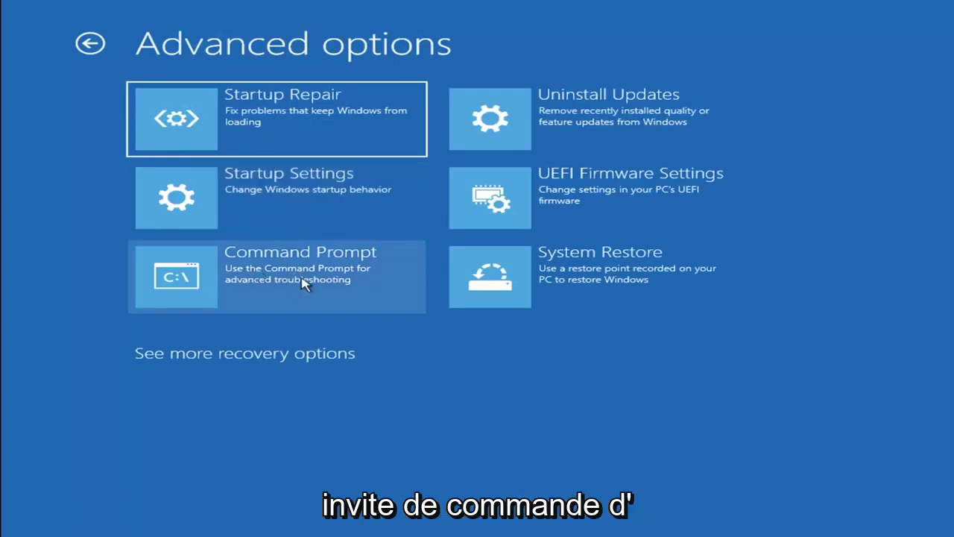
{"action": "left_click", "coordinate": [220, 283]}
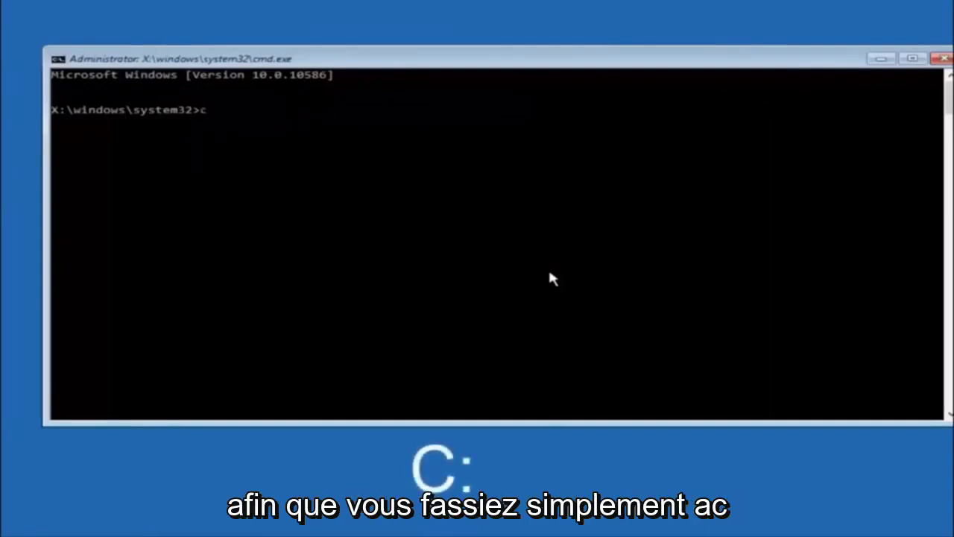
Switch to the C: drive and list its contents with the dir command.
{"action": "key", "text": "Return"}
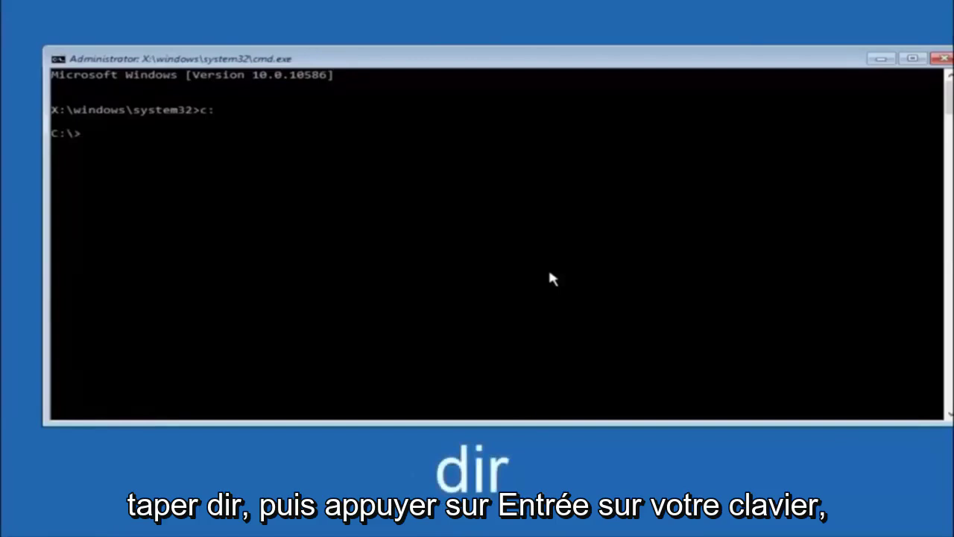
{"action": "type", "text": "dir"}
{"action": "key", "text": "Return"}
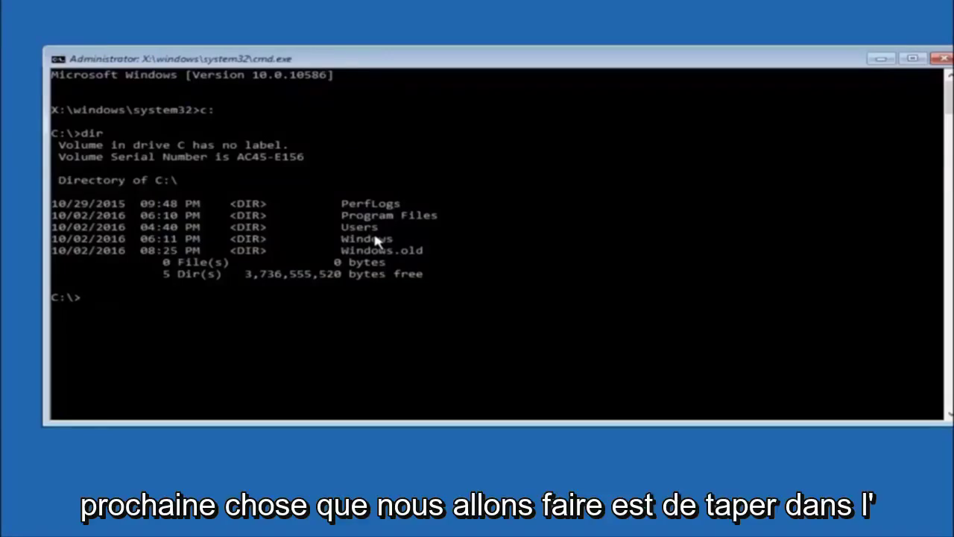
Change the working directory to \windows\system32\config.
{"action": "type", "text": "cd"}
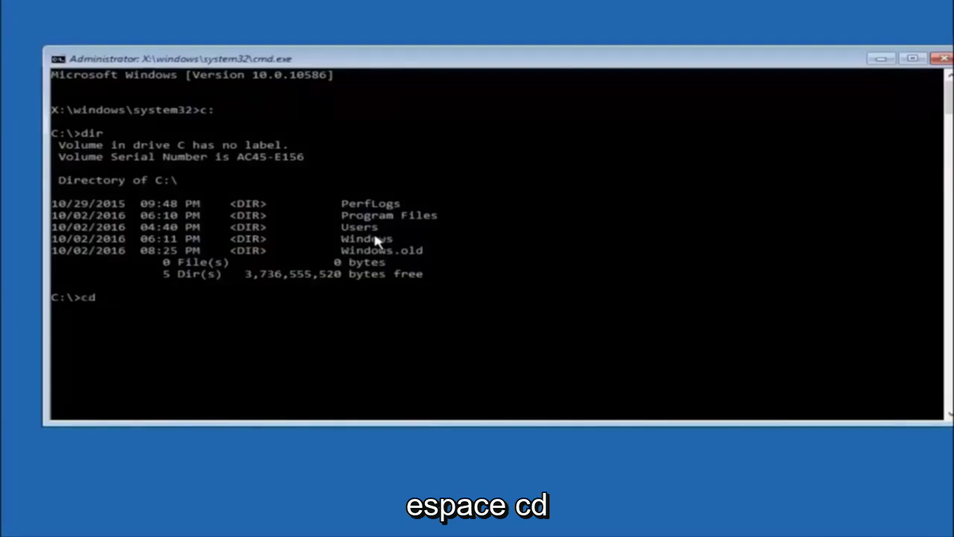
{"action": "type", "text": " \\"}
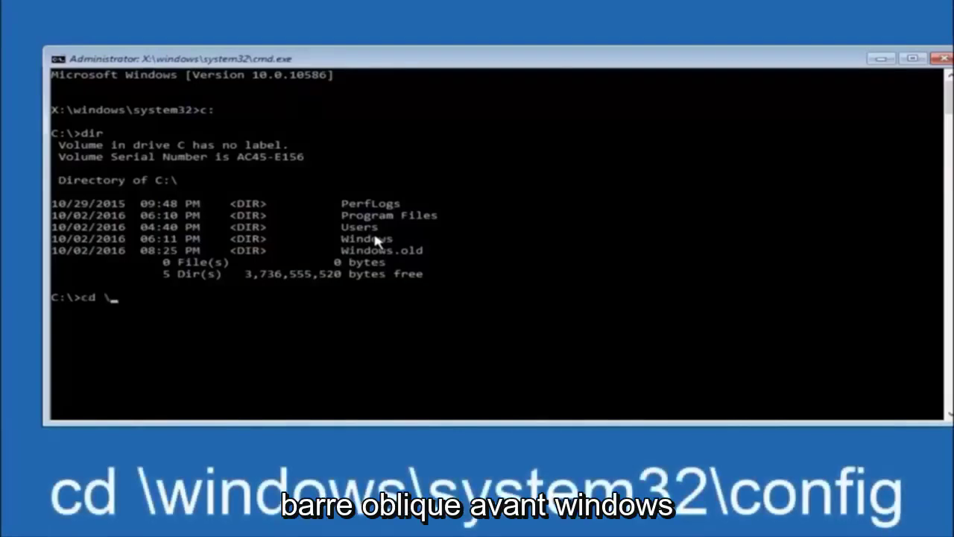
{"action": "type", "text": "windows\\system3"}
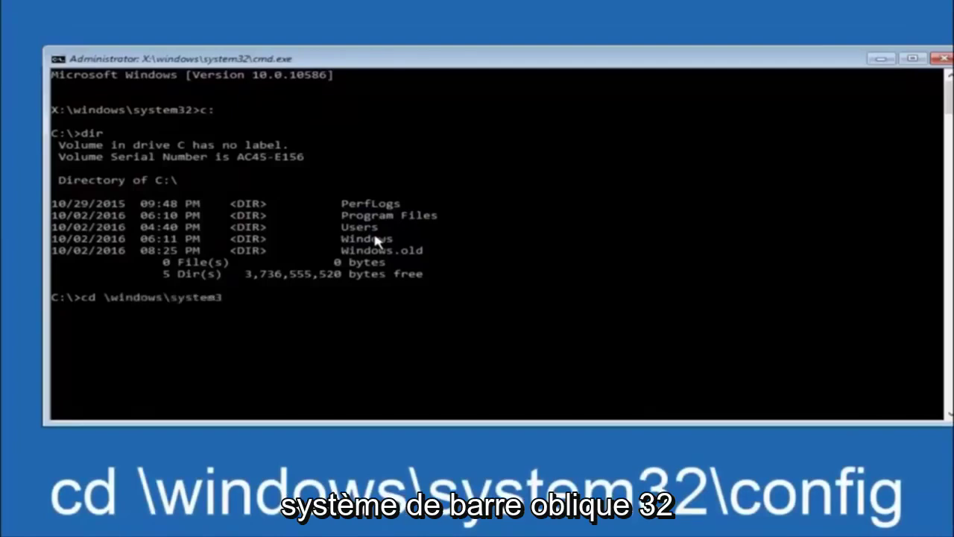
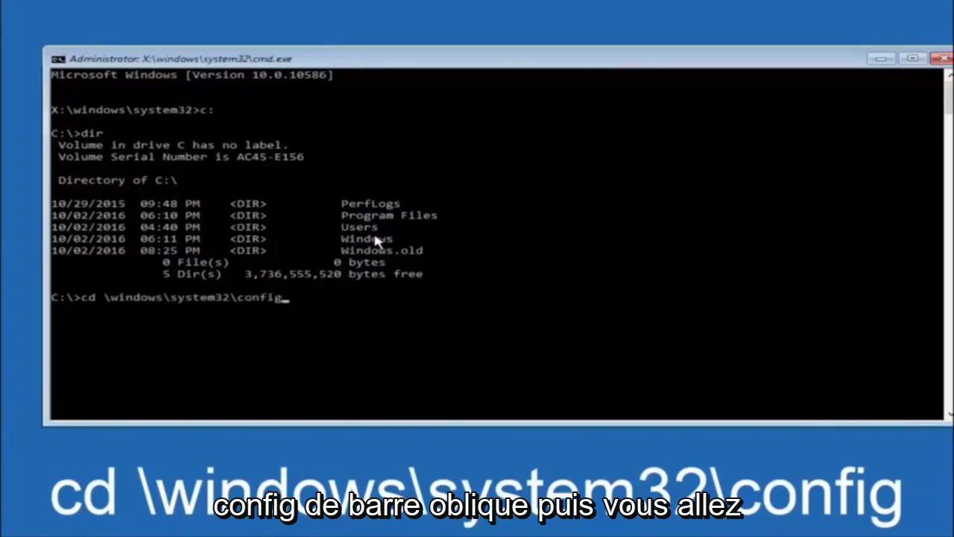
{"action": "type", "text": "2\\config"}
{"action": "key", "text": "Return"}
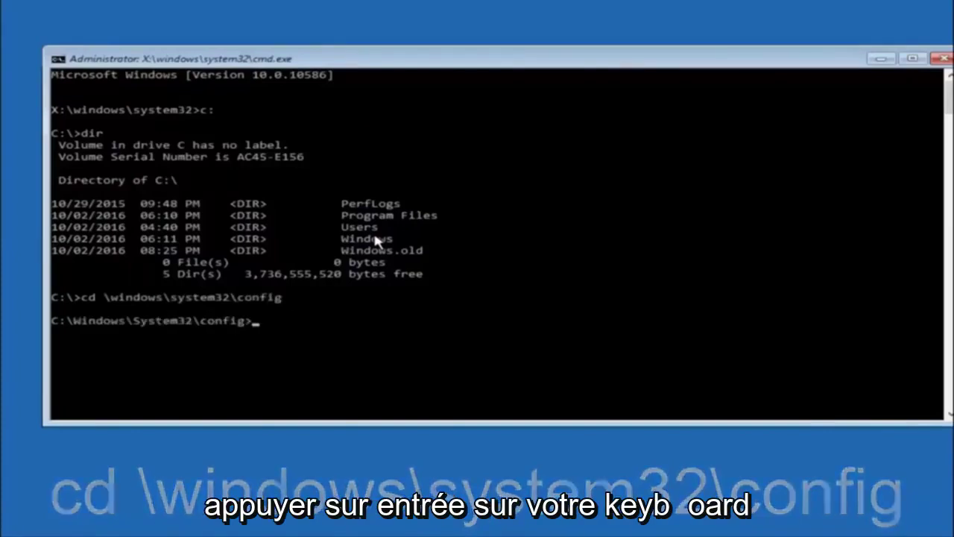
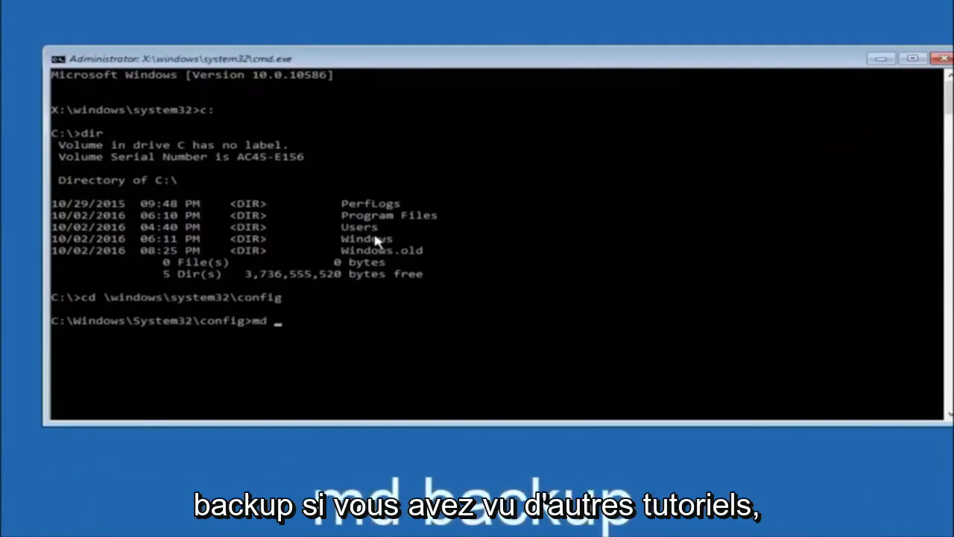
Create a directory named backup inside config and copy all config files (*.*) into the backup directory.
{"action": "type", "text": "kup"}
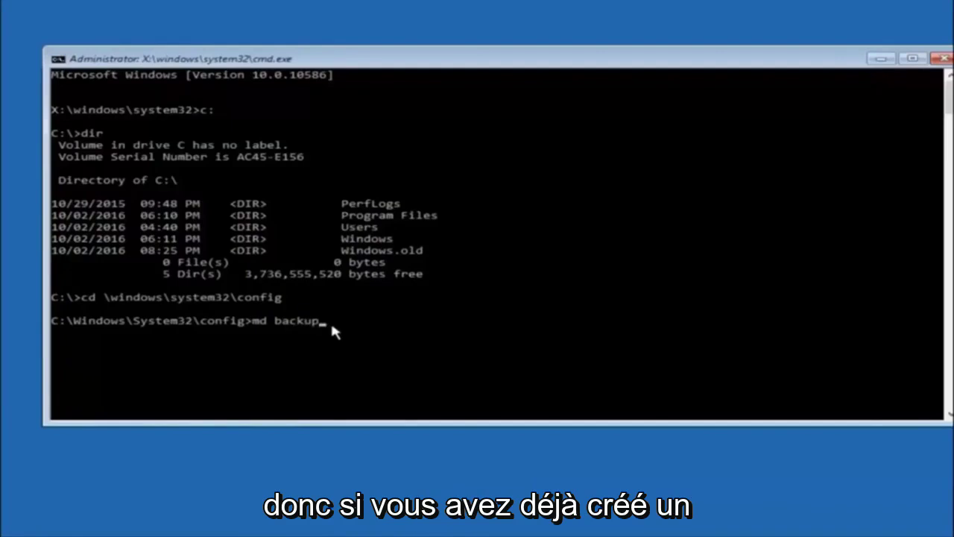
{"action": "type", "text": "1"}
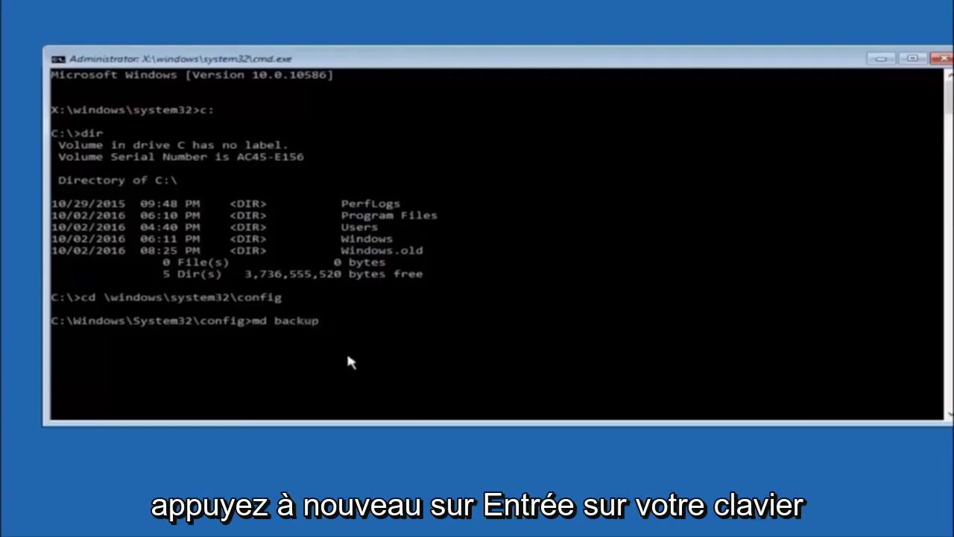
{"action": "key", "text": "Return"}
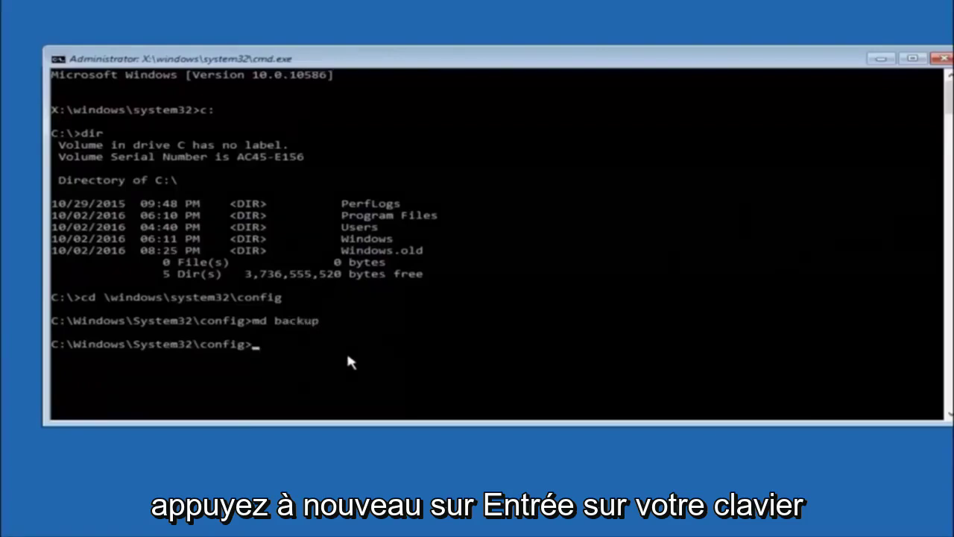
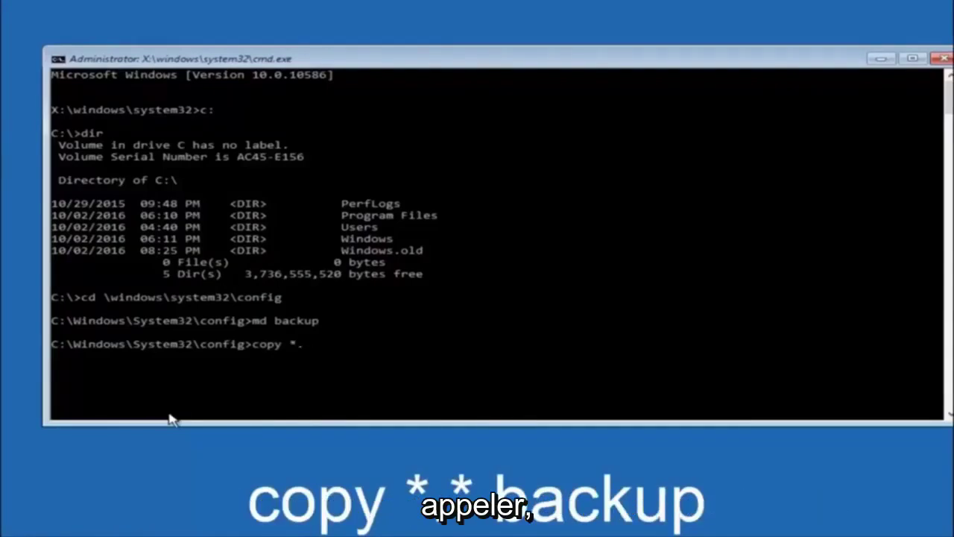
{"action": "type", "text": "*"}
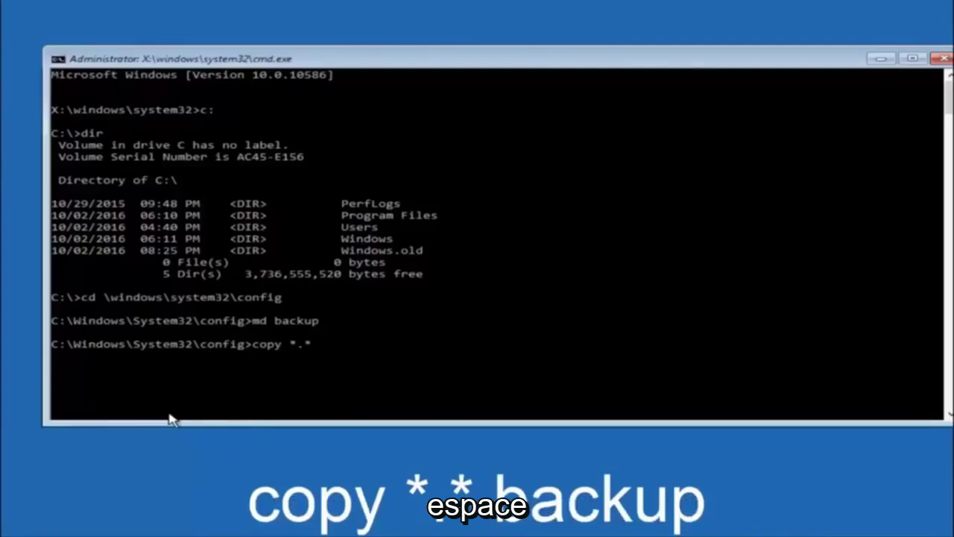
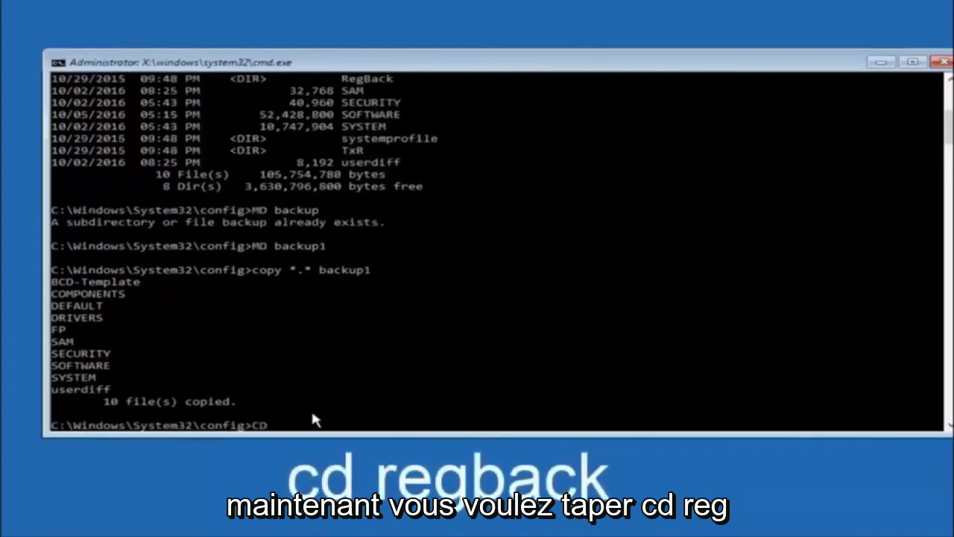
Change the working directory to regback and list its contents with the dir command.
{"action": "type", "text": "regback"}
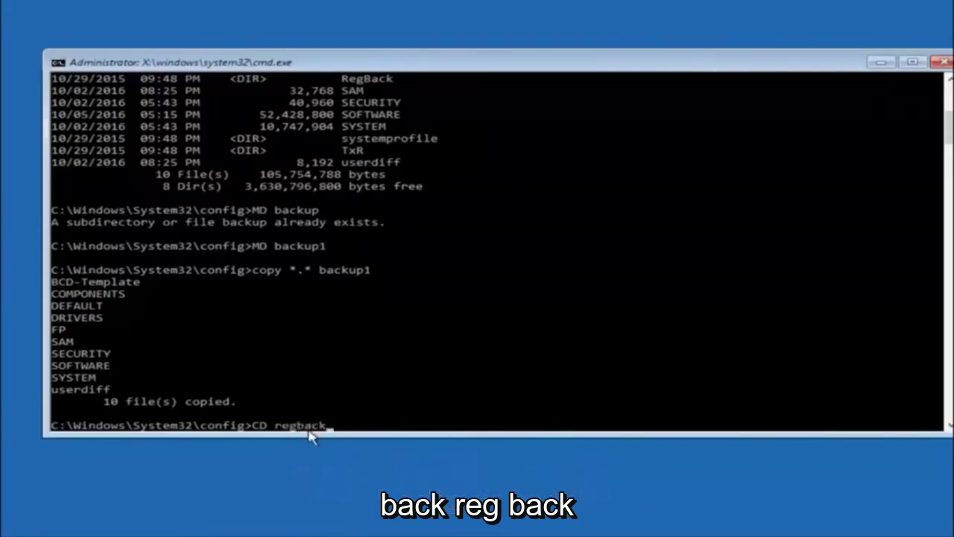
{"action": "key", "text": "Return"}
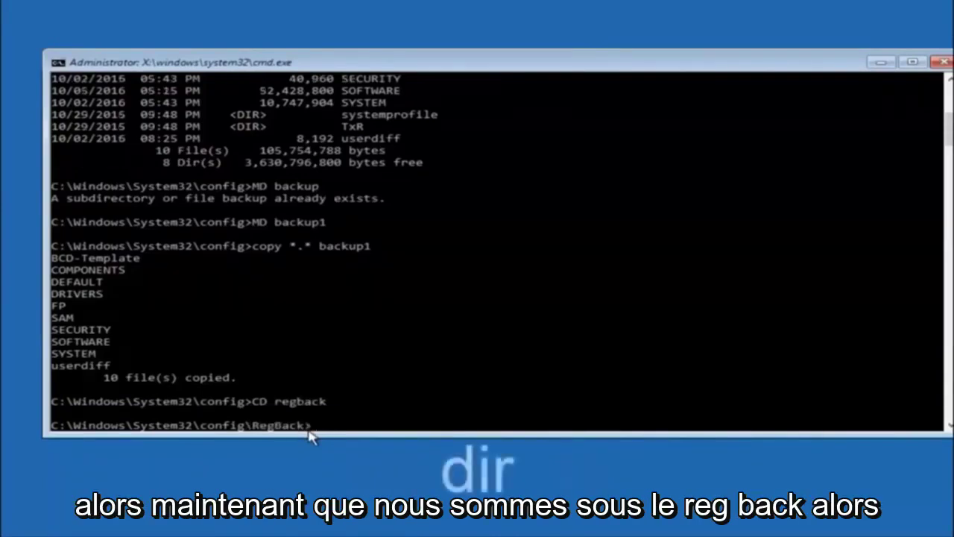
{"action": "type", "text": "dir"}
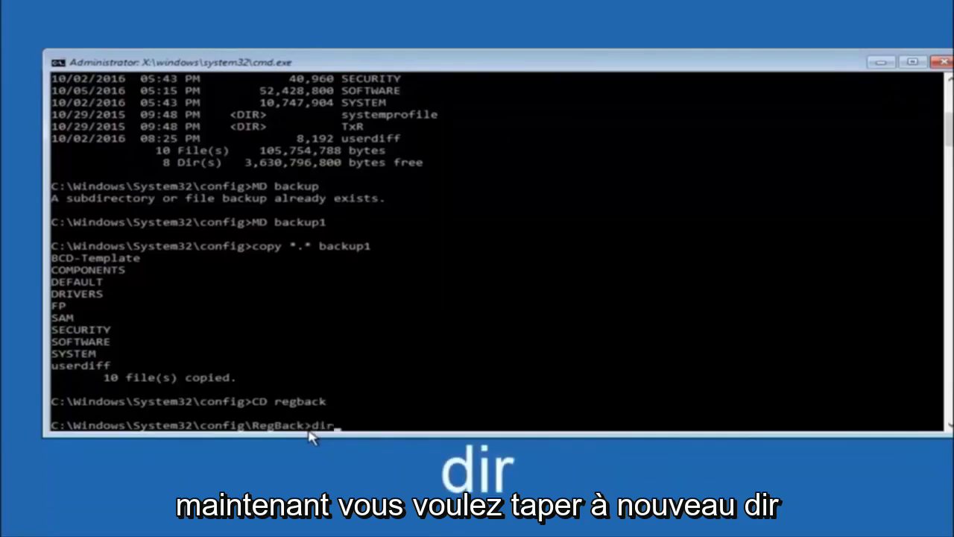
{"action": "key", "text": "Return"}
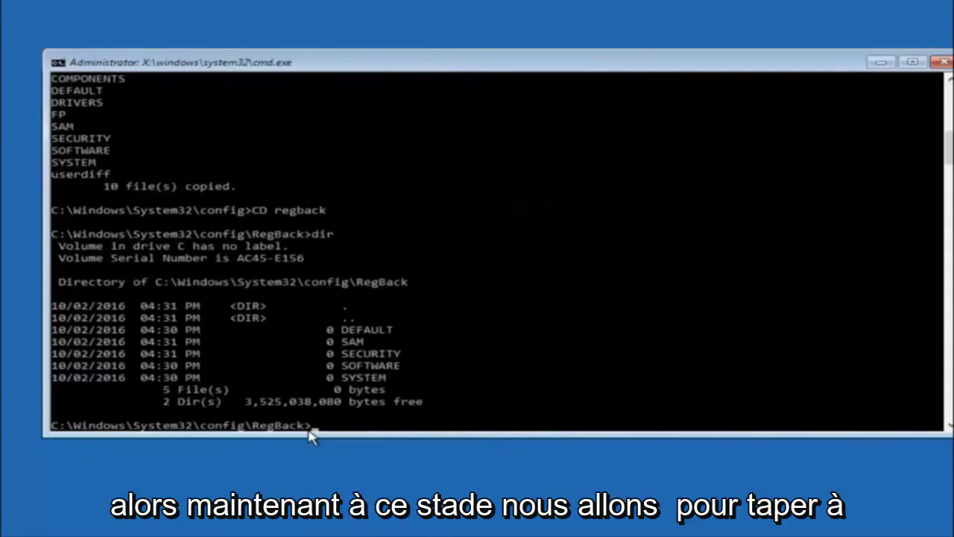
Copy all RegBack files to the parent directory with copy *.* .., answering A to overwrite all, and close the Command Prompt.
{"action": "type", "text": "copy"}
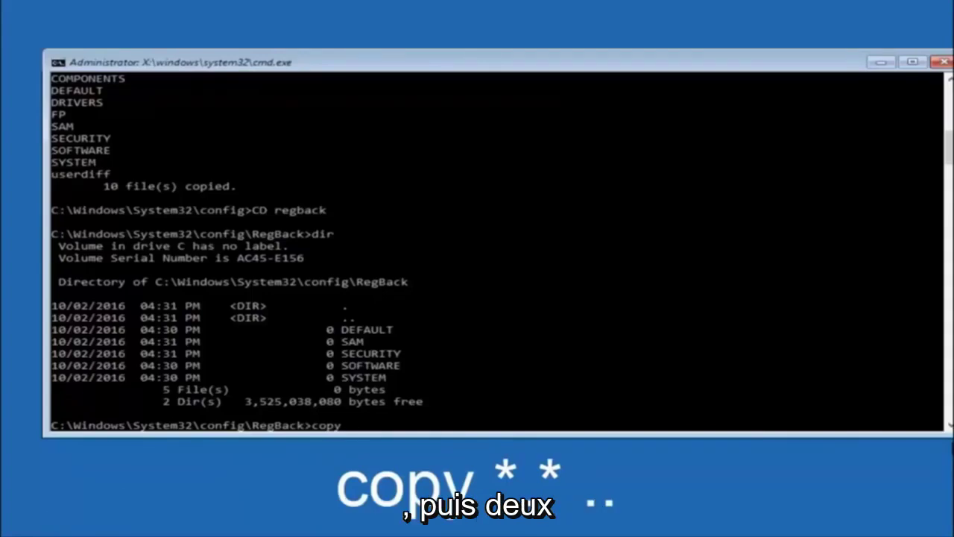
{"action": "left_click", "coordinate": [352, 425]}
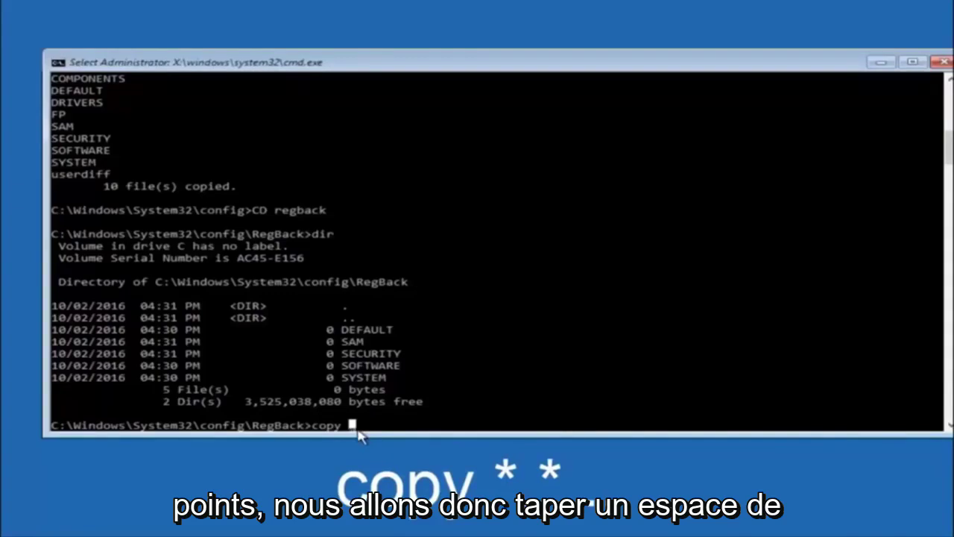
{"action": "type", "text": "*."}
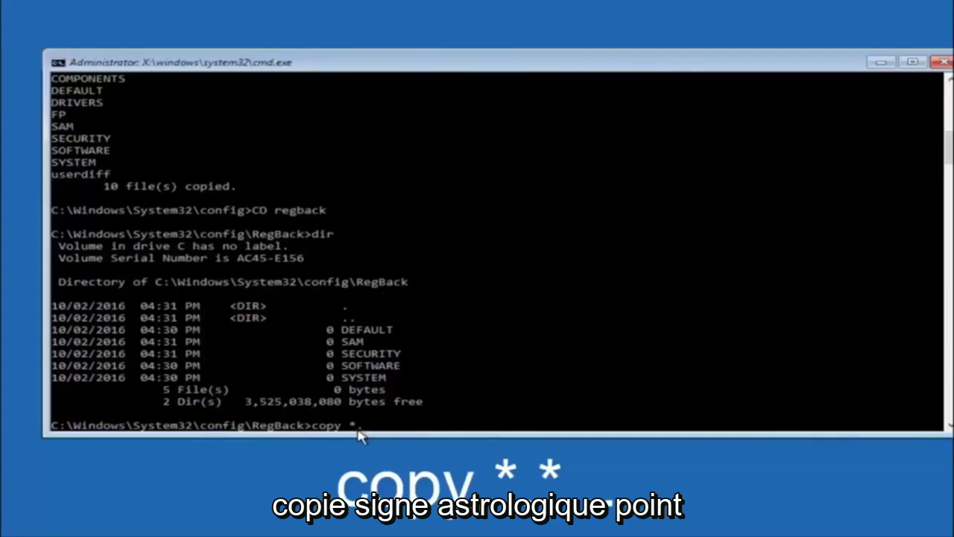
{"action": "type", "text": "*"}
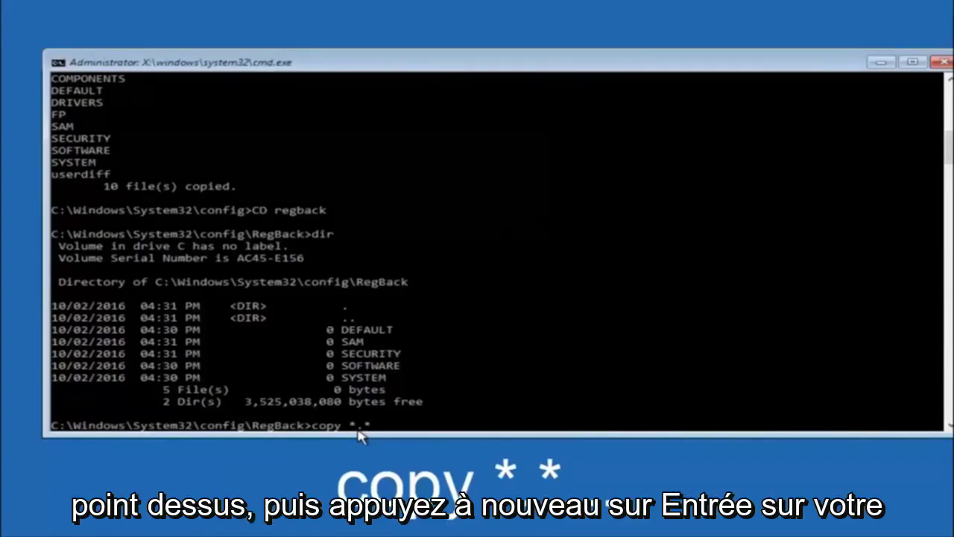
{"action": "type", "text": " .."}
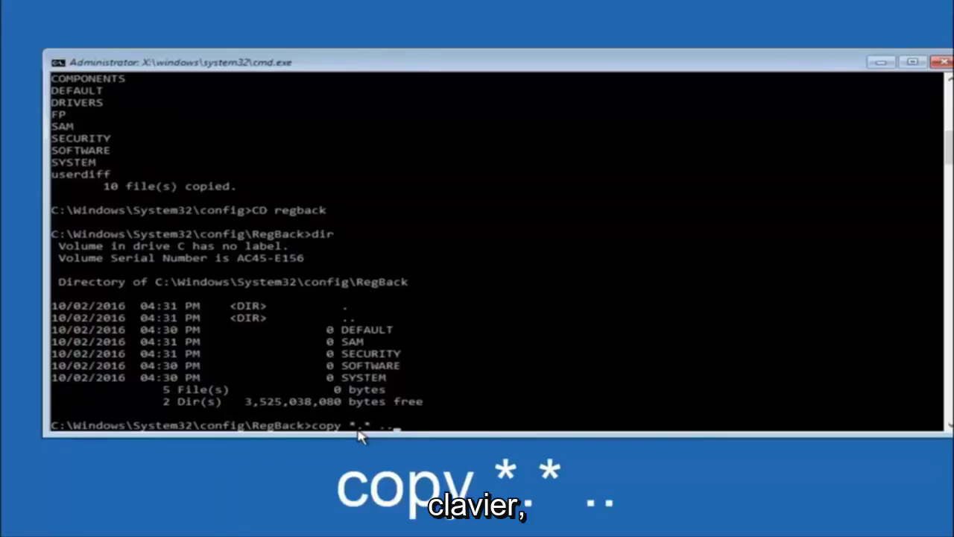
{"action": "key", "text": "Return"}
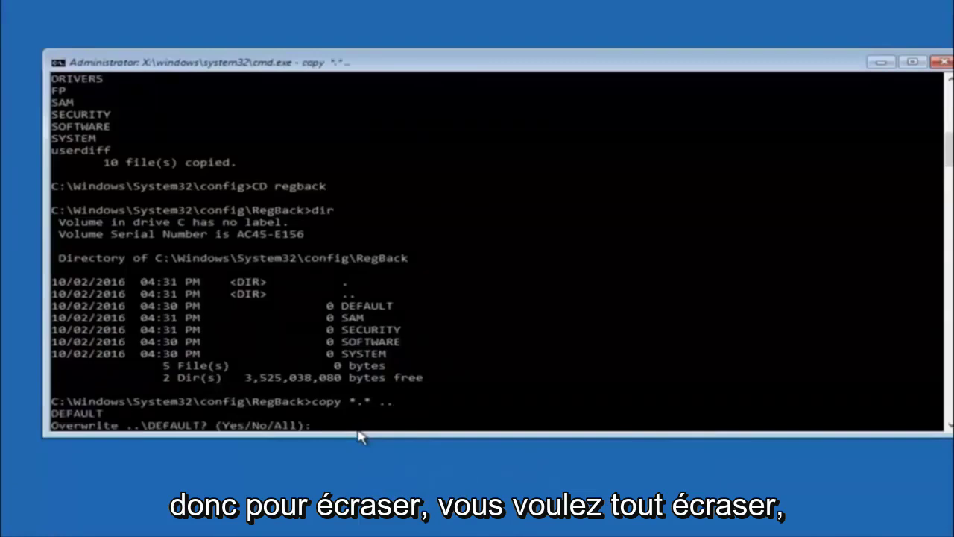
{"action": "type", "text": "A"}
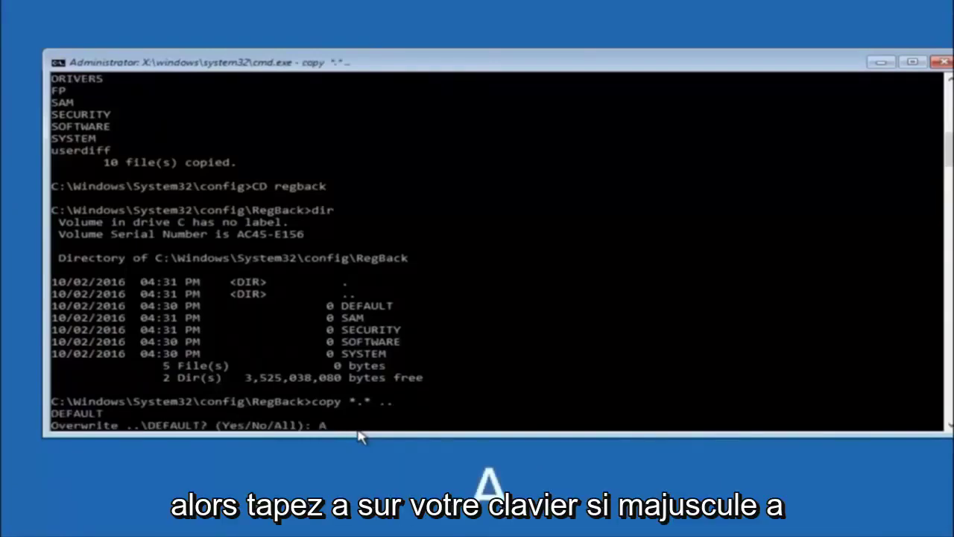
{"action": "key", "text": "Return"}
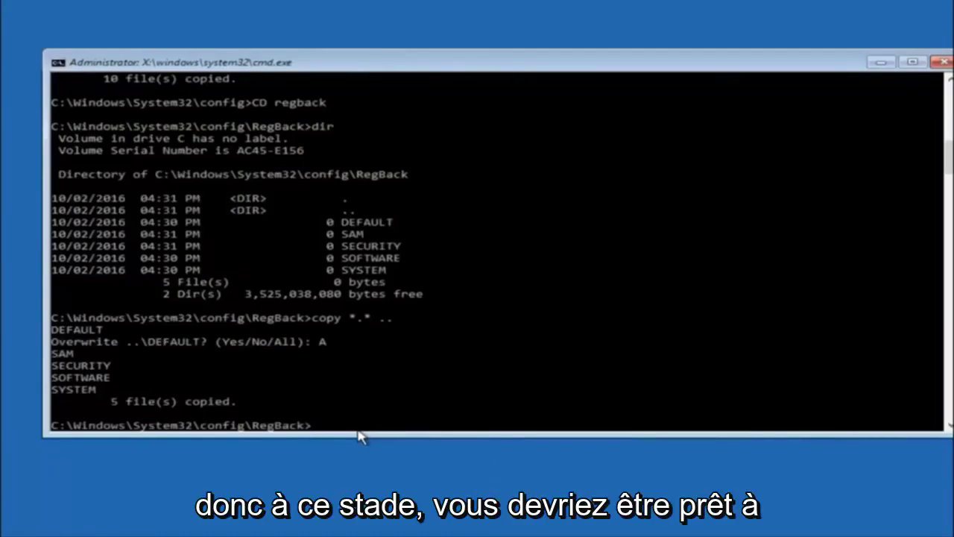
{"action": "left_click", "coordinate": [931, 64]}
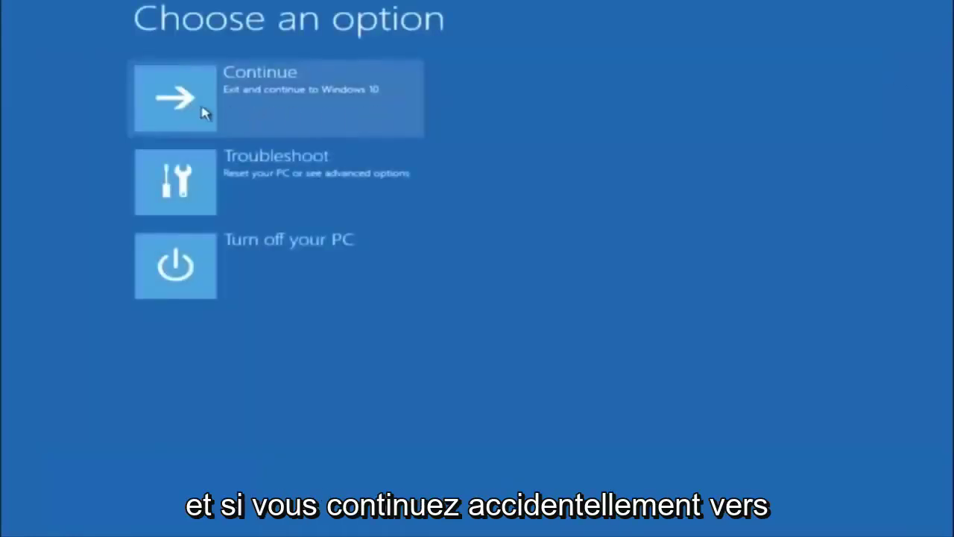